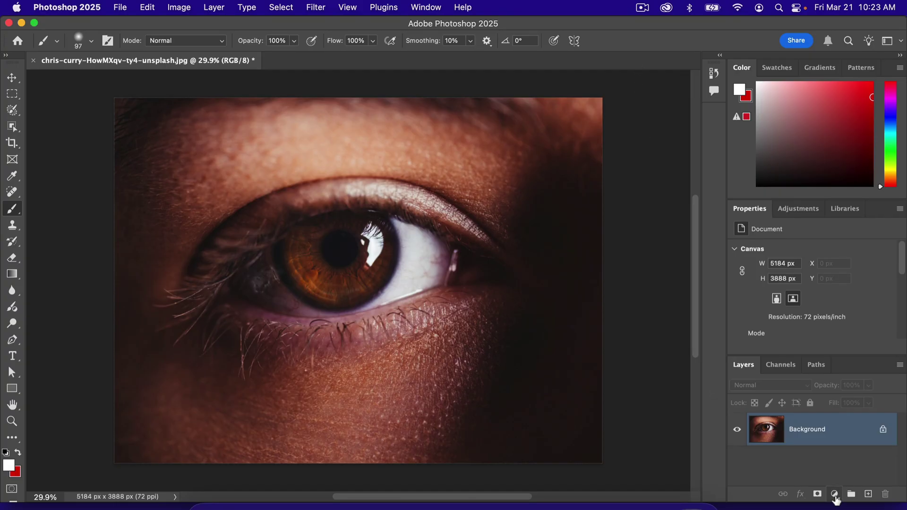
# Step: Open the Layers panel's adjustment-layer menu to browse for Hue/Saturation
pyautogui.click(835, 495)
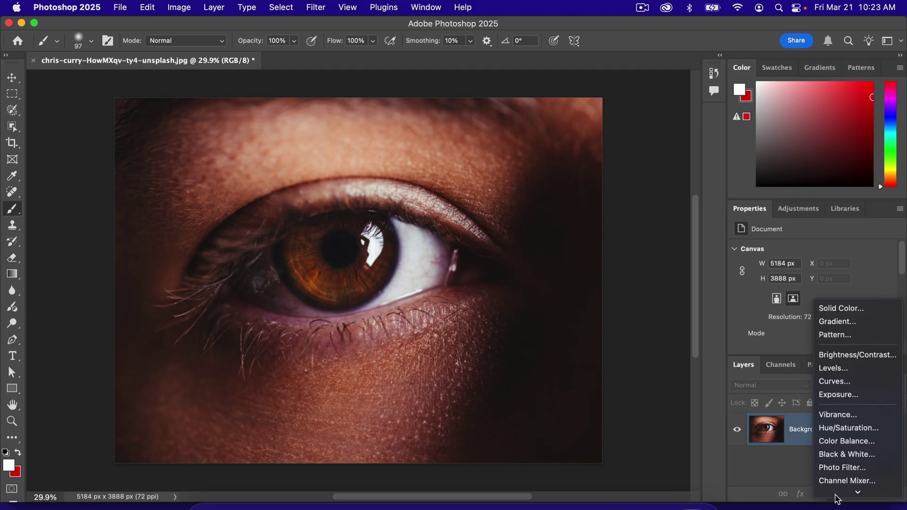
# Step: Add a Hue/Saturation adjustment layer and shift its hue to +163 for a teal tint
pyautogui.click(836, 435)
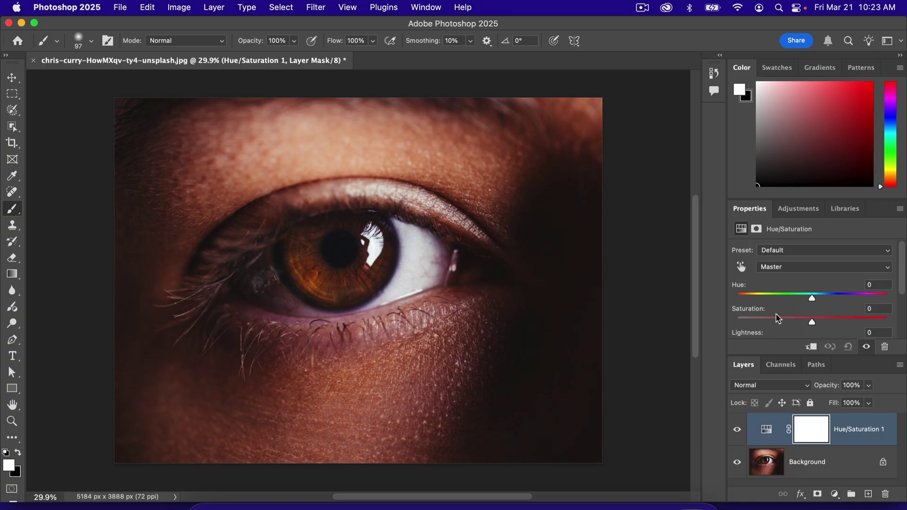
pyautogui.moveTo(812, 298); pyautogui.dragTo(882, 302)
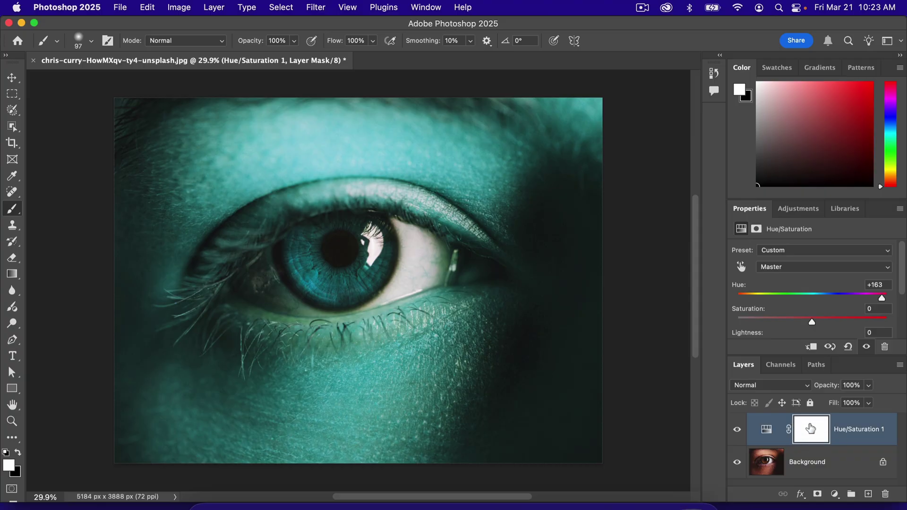
# Step: Invert the mask to black, set white as foreground, and undo a test stroke
pyautogui.press('super+i')
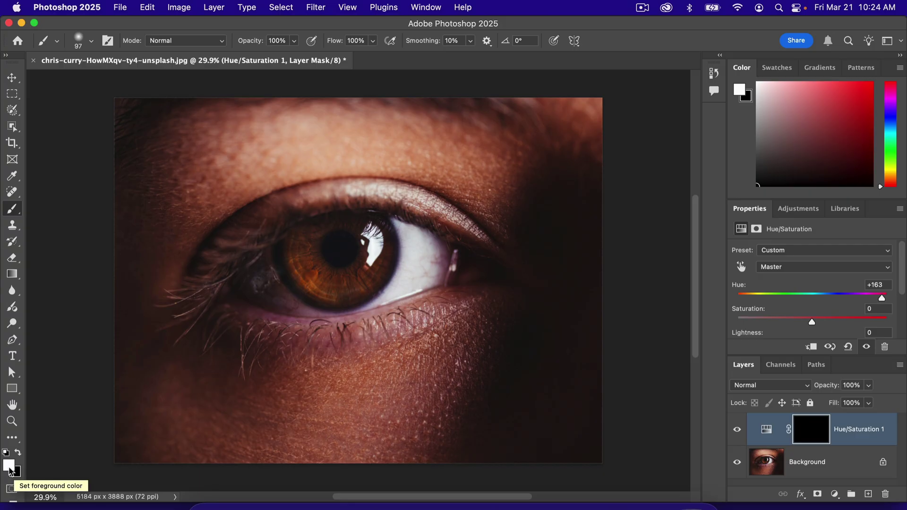
pyautogui.click(19, 454)
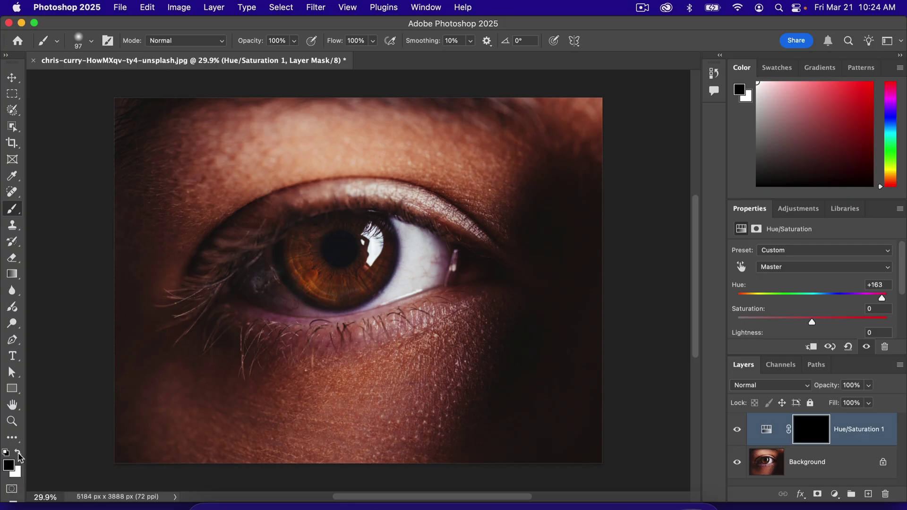
pyautogui.click(18, 454)
pyautogui.click(18, 454)
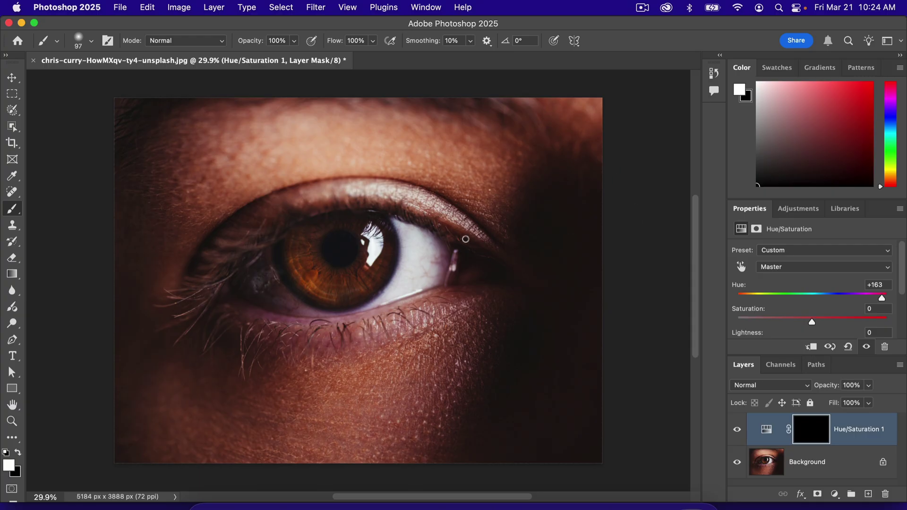
pyautogui.moveTo(293, 152); pyautogui.dragTo(475, 163)
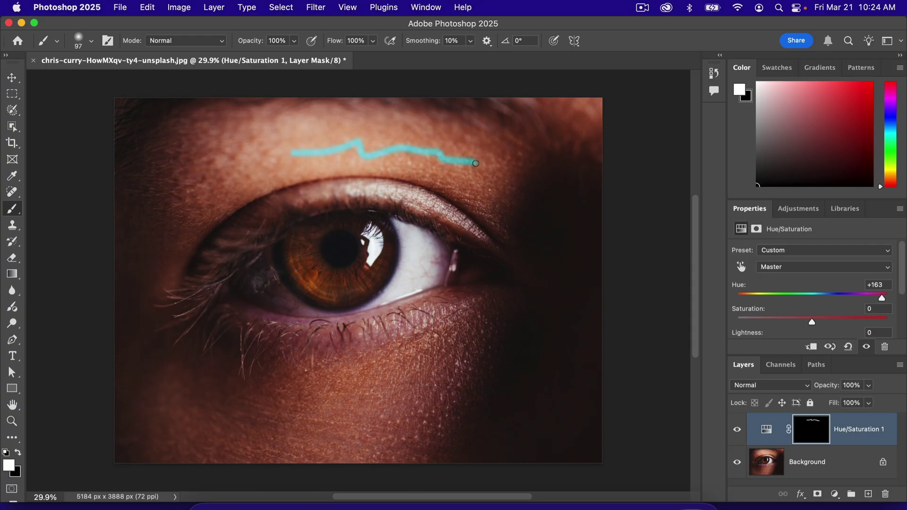
pyautogui.press('super+z')
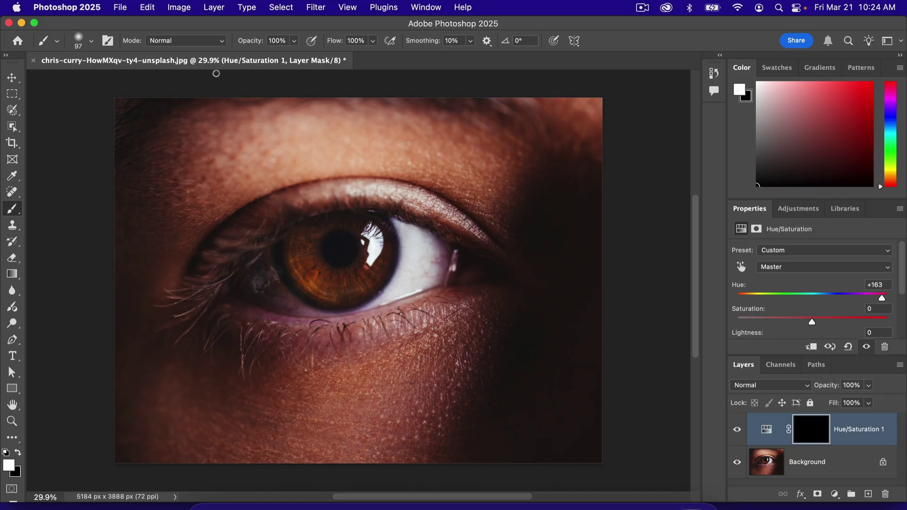
# Step: Enlarge the brush to iris size and paint white over the iris on the mask
pyautogui.click(90, 40)
pyautogui.moveTo(109, 80); pyautogui.dragTo(141, 81)
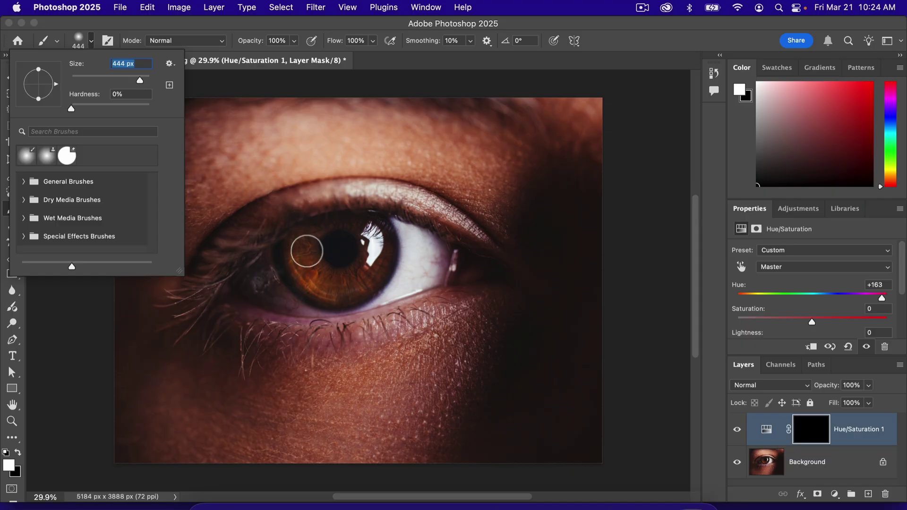
pyautogui.moveTo(306, 252)
pyautogui.mouseDown()
pyautogui.moveTo(314, 270)
pyautogui.moveTo(300, 247)
pyautogui.moveTo(354, 263)
pyautogui.moveTo(350, 275)
pyautogui.moveTo(356, 233)
pyautogui.moveTo(324, 228)
pyautogui.moveTo(309, 242)
pyautogui.moveTo(311, 269)
pyautogui.moveTo(348, 290)
pyautogui.moveTo(371, 265)
pyautogui.moveTo(376, 239)
pyautogui.moveTo(314, 235)
pyautogui.moveTo(300, 248)
pyautogui.moveTo(315, 286)
pyautogui.moveTo(349, 290)
pyautogui.moveTo(365, 237)
pyautogui.moveTo(310, 253)
pyautogui.mouseUp()
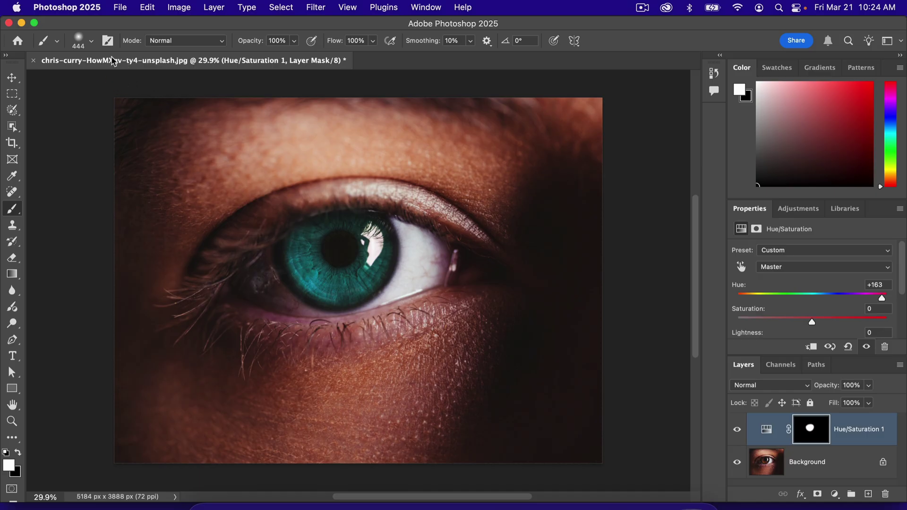
# Step: Set the brush size to 92 px
pyautogui.click(94, 41)
pyautogui.doubleClick(121, 63)
pyautogui.write('92')
pyautogui.press('Return')
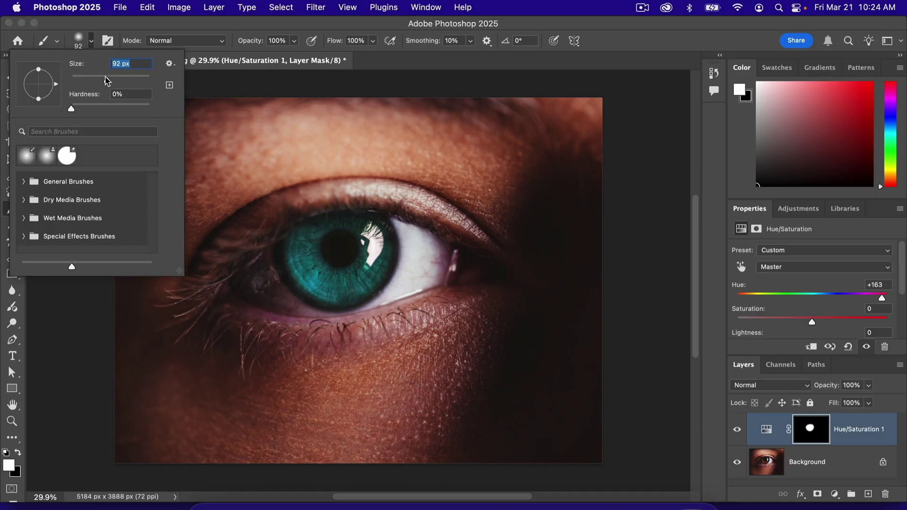
pyautogui.press('Return')
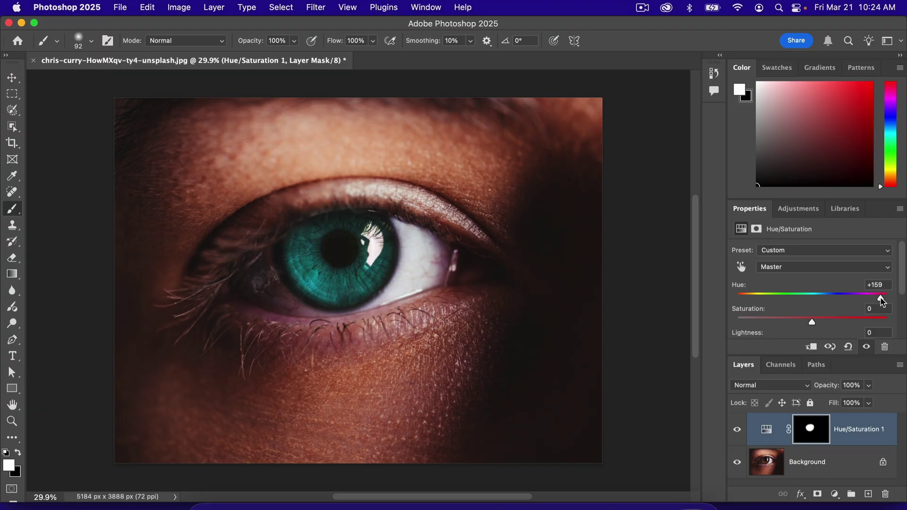
# Step: Raise hue to +172 and lower saturation to -49 for a muted blue-teal iris
pyautogui.moveTo(883, 302)
pyautogui.mouseDown()
pyautogui.moveTo(799, 300)
pyautogui.moveTo(887, 298)
pyautogui.mouseUp()
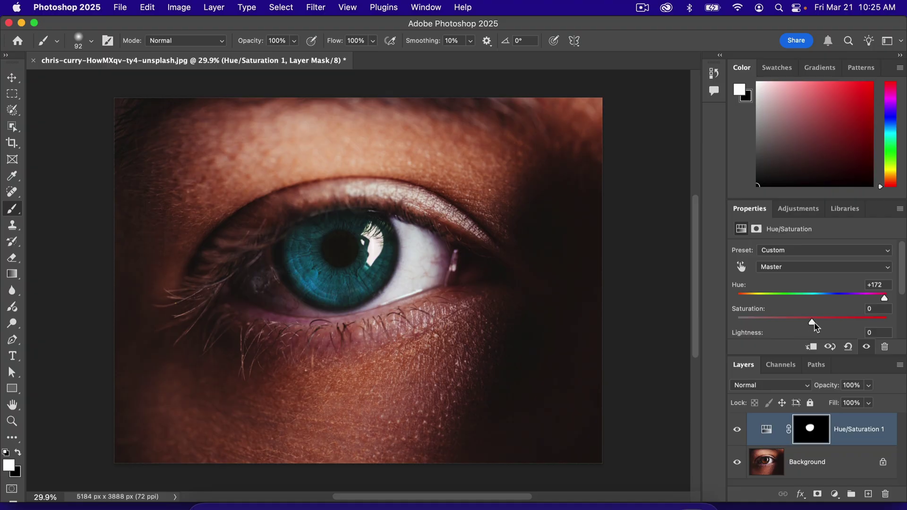
pyautogui.scroll(-1, 817, 326)
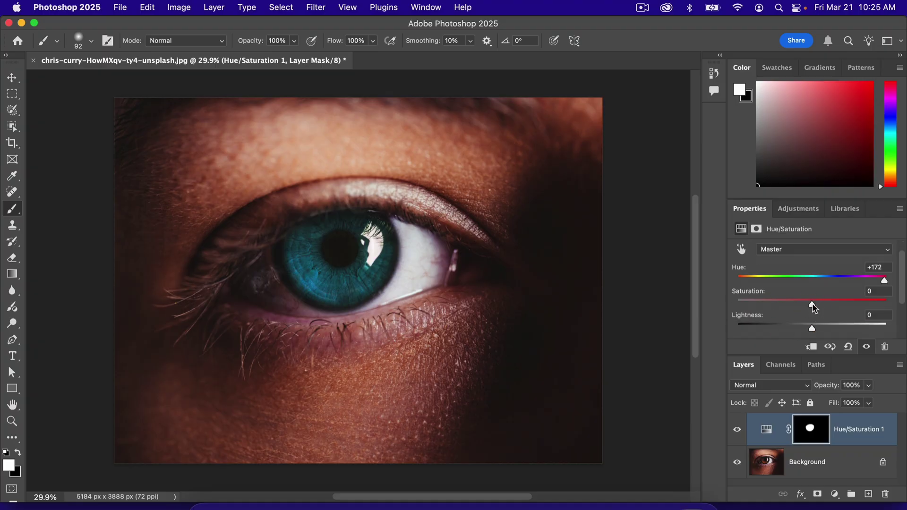
pyautogui.moveTo(812, 306); pyautogui.dragTo(774, 307)
pyautogui.click(737, 431)
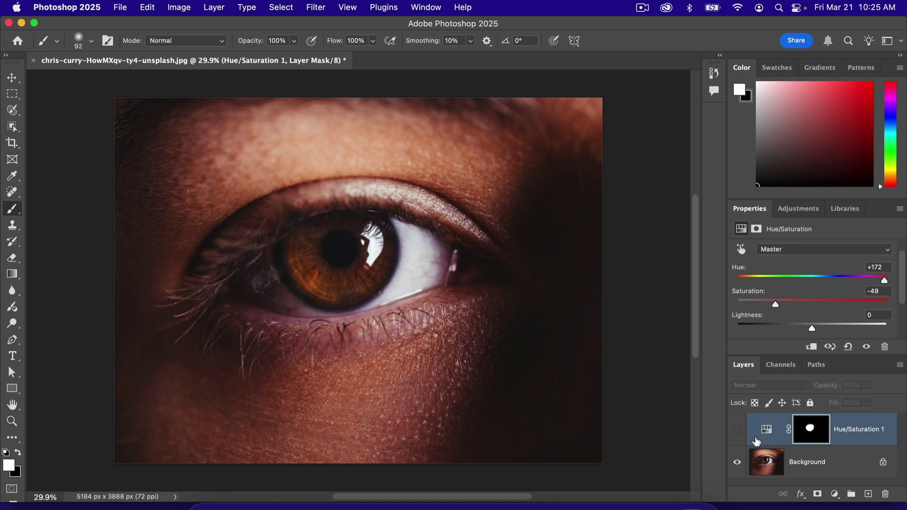
pyautogui.click(738, 430)
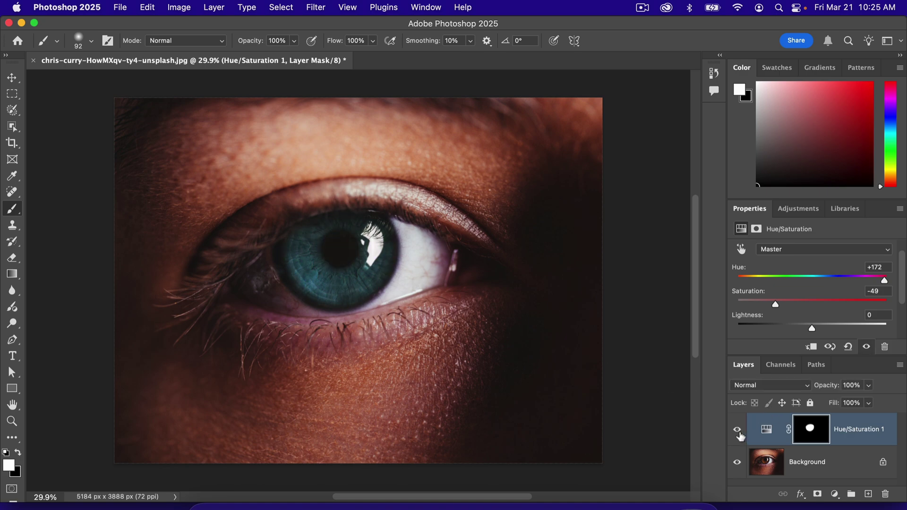